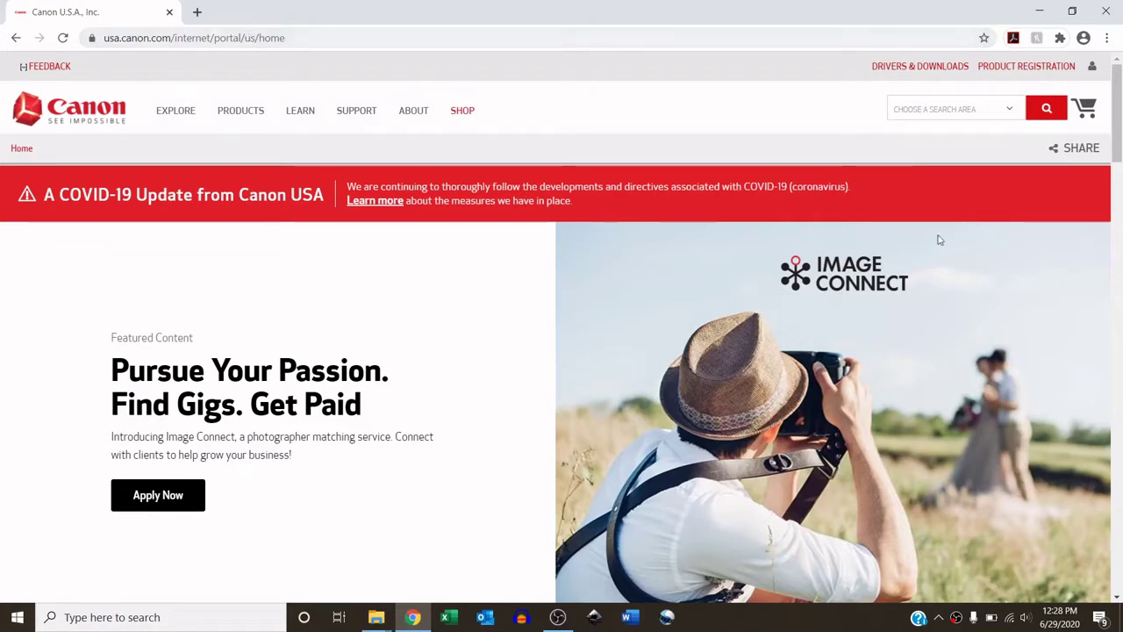
Search Canon USA for tm305 and open the imagePROGRAF TM-305 Drivers & Downloads page.
click(949, 109)
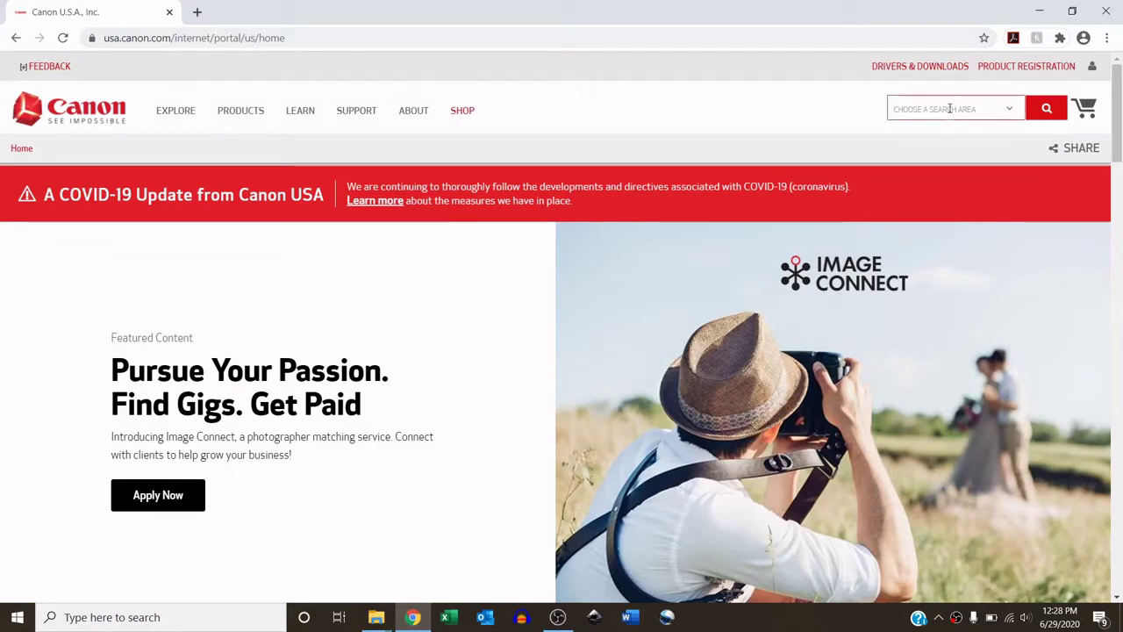
text(tm)
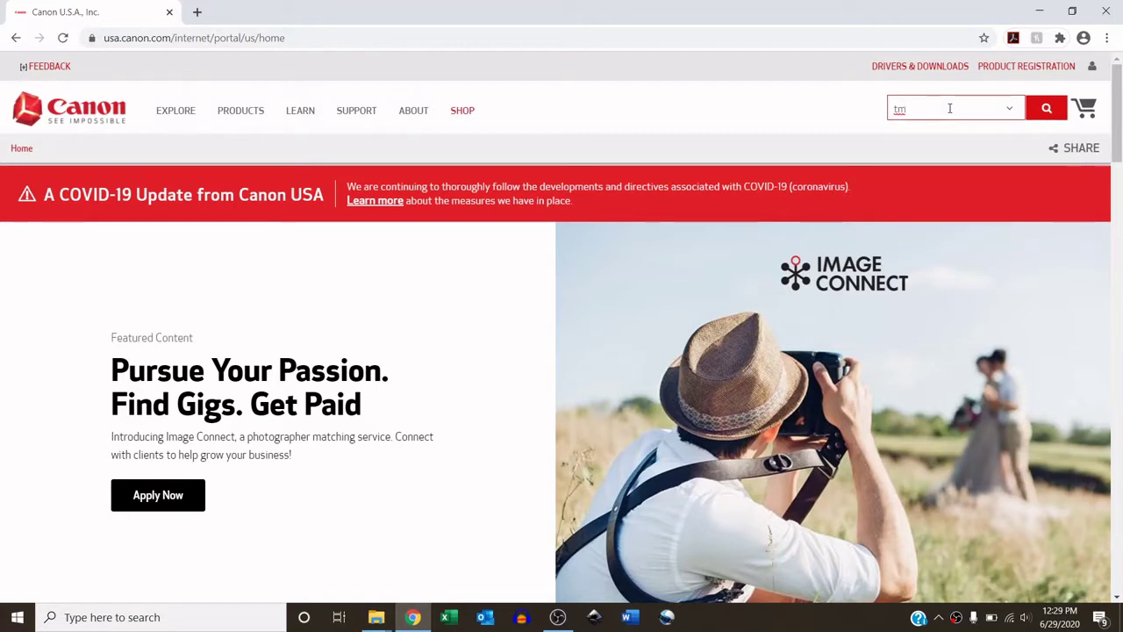
text(30)
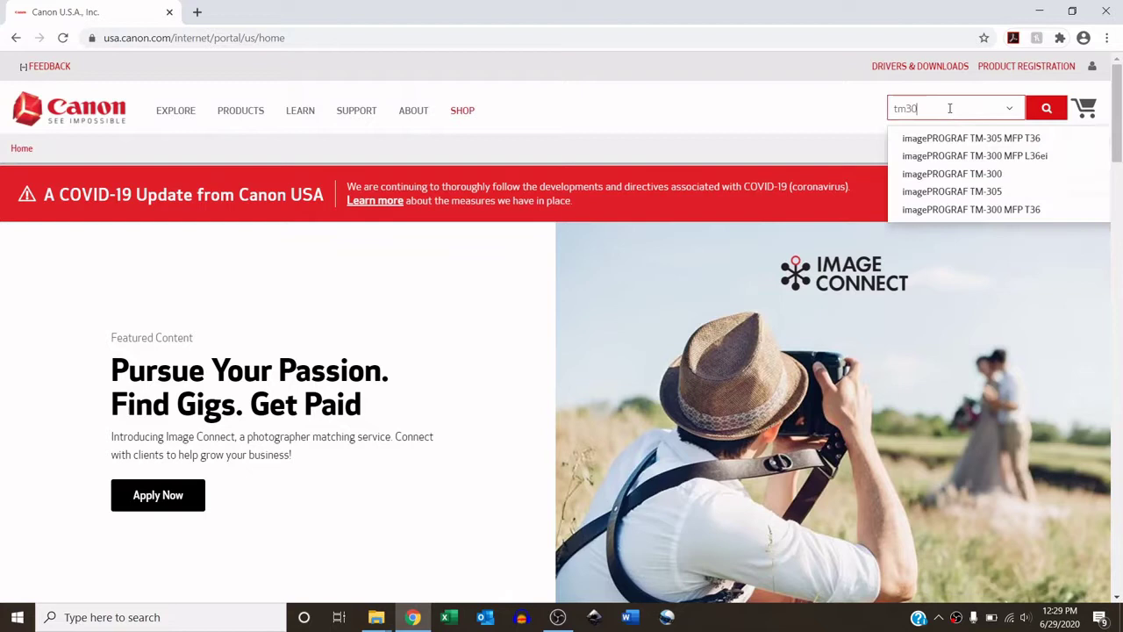
text(5)
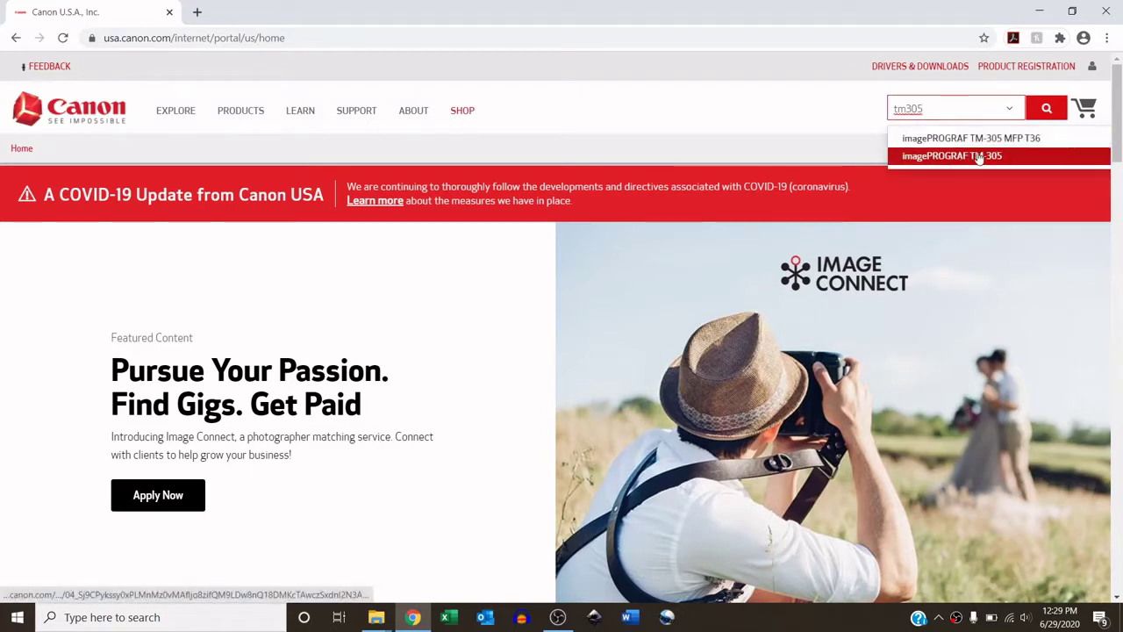
click(977, 155)
click(1046, 108)
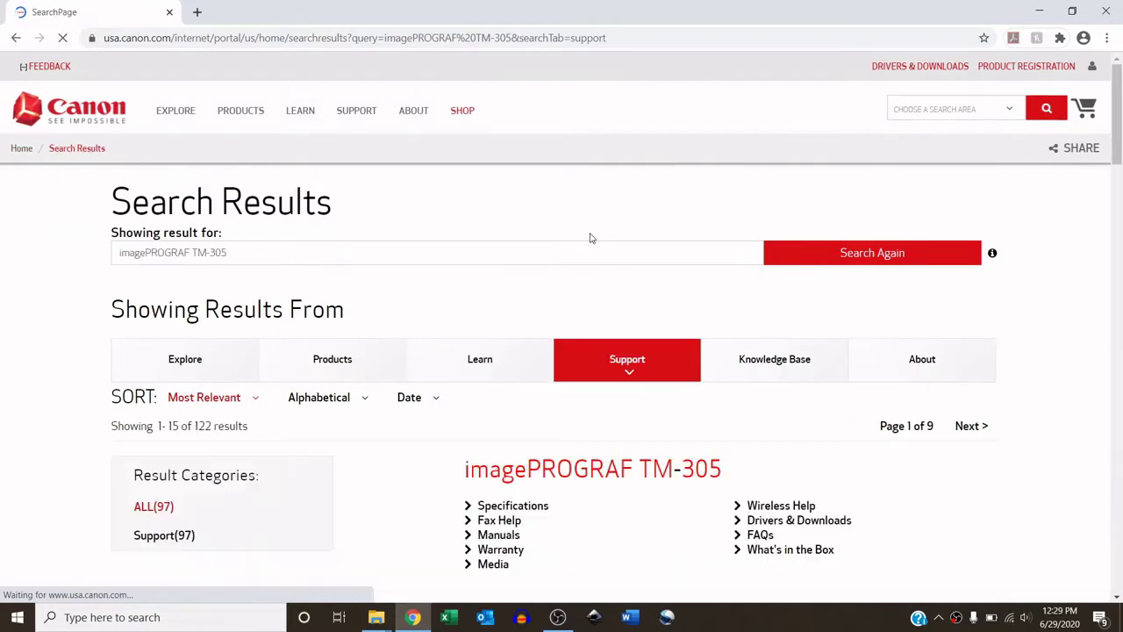
scroll(591, 238, down, 2)
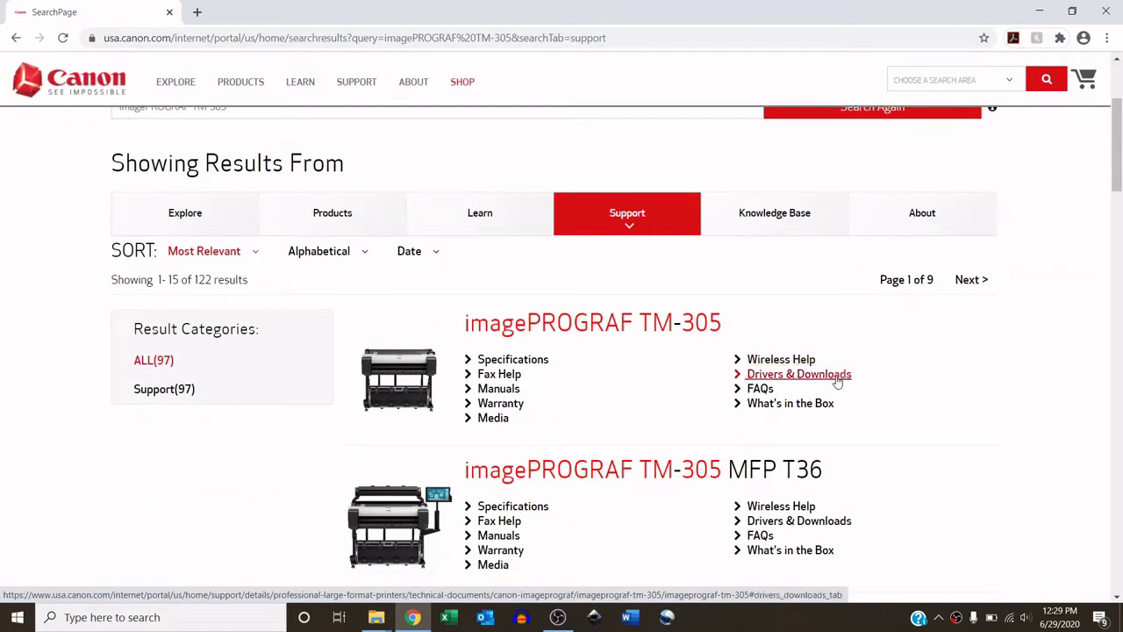
click(822, 377)
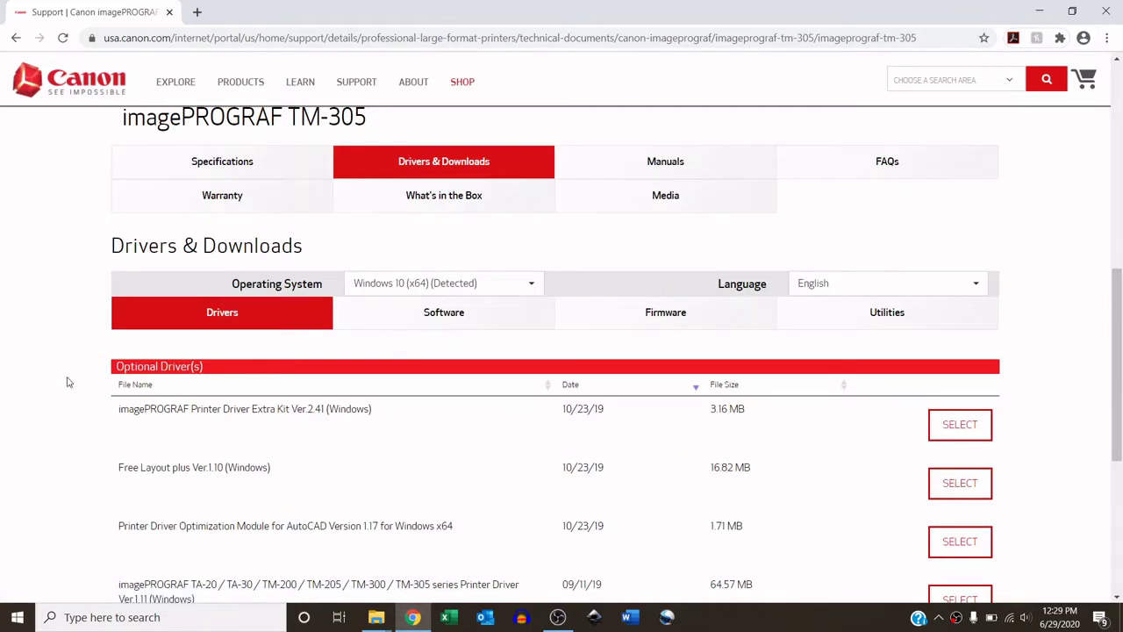
Find PosterArtist Lite in the Software list, then switch to the Poster Artist Lite folder.
click(436, 317)
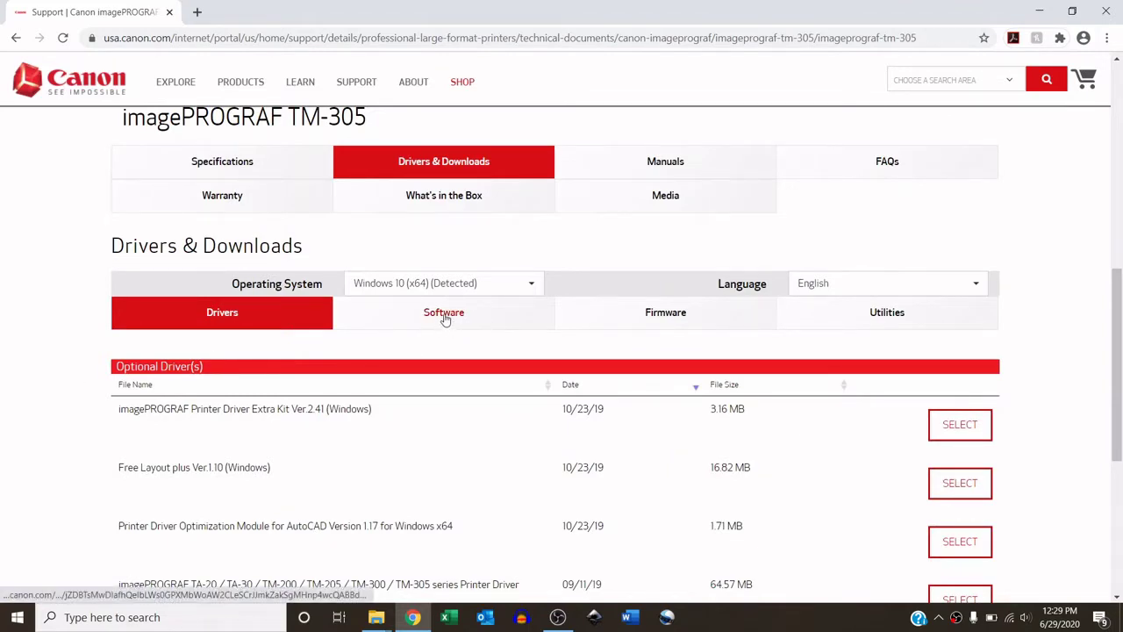
scroll(217, 474, down, 3)
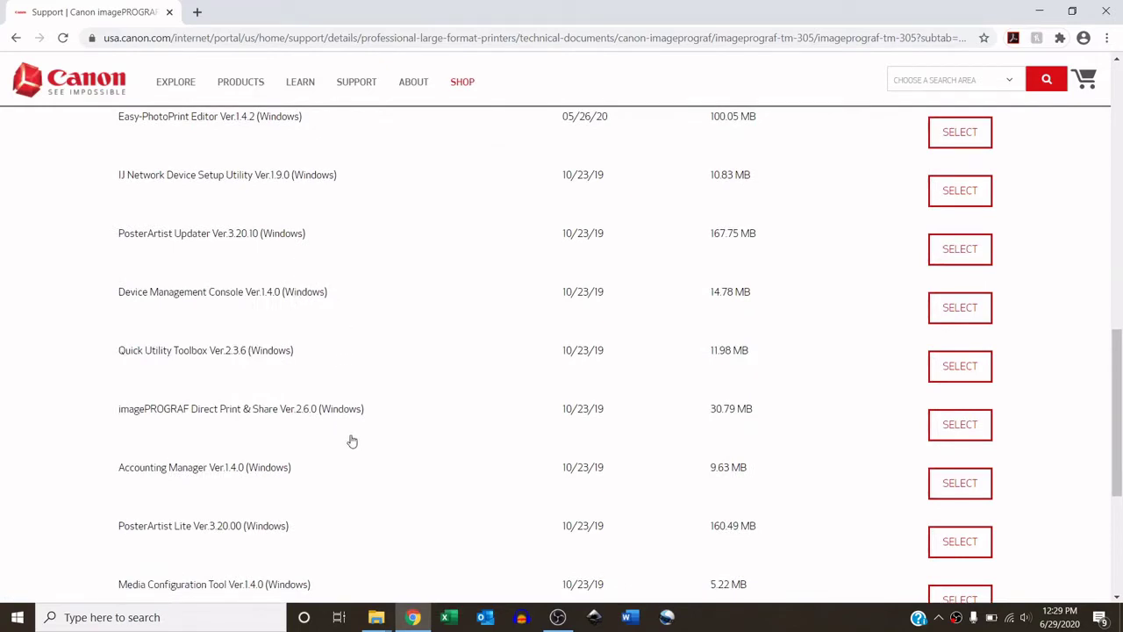
scroll(317, 458, down, 1)
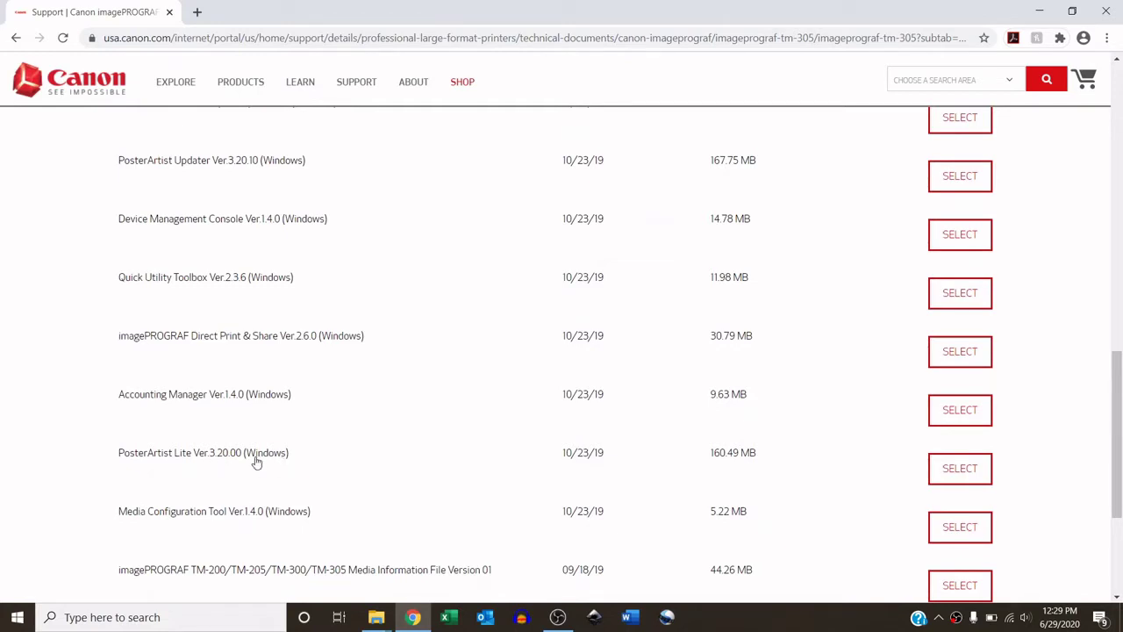
click(935, 468)
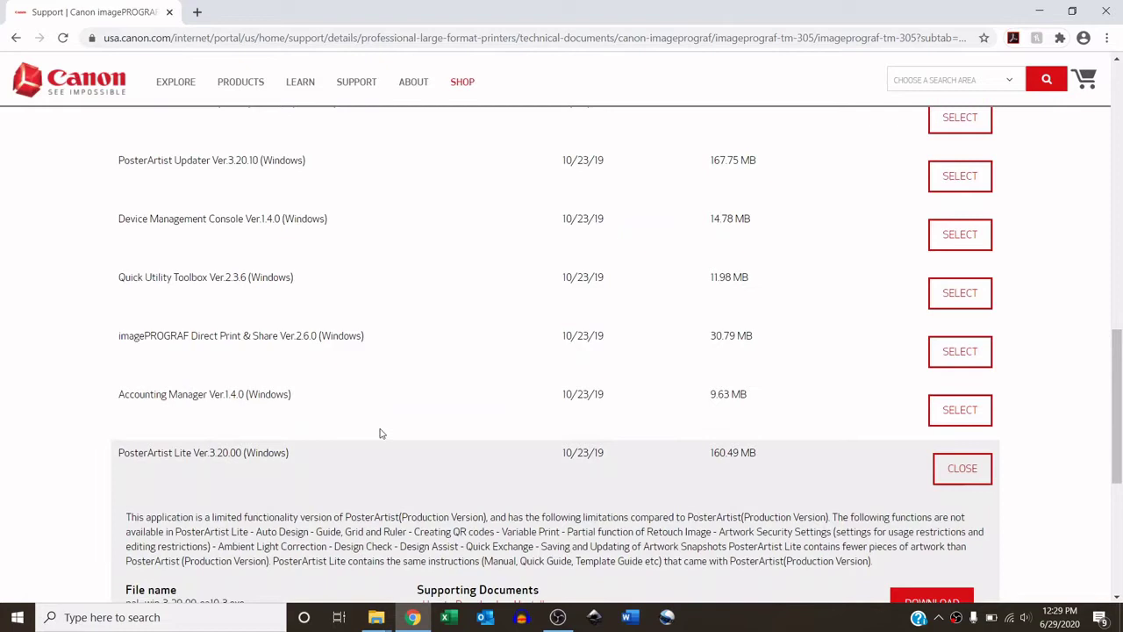
scroll(380, 434, down, 1)
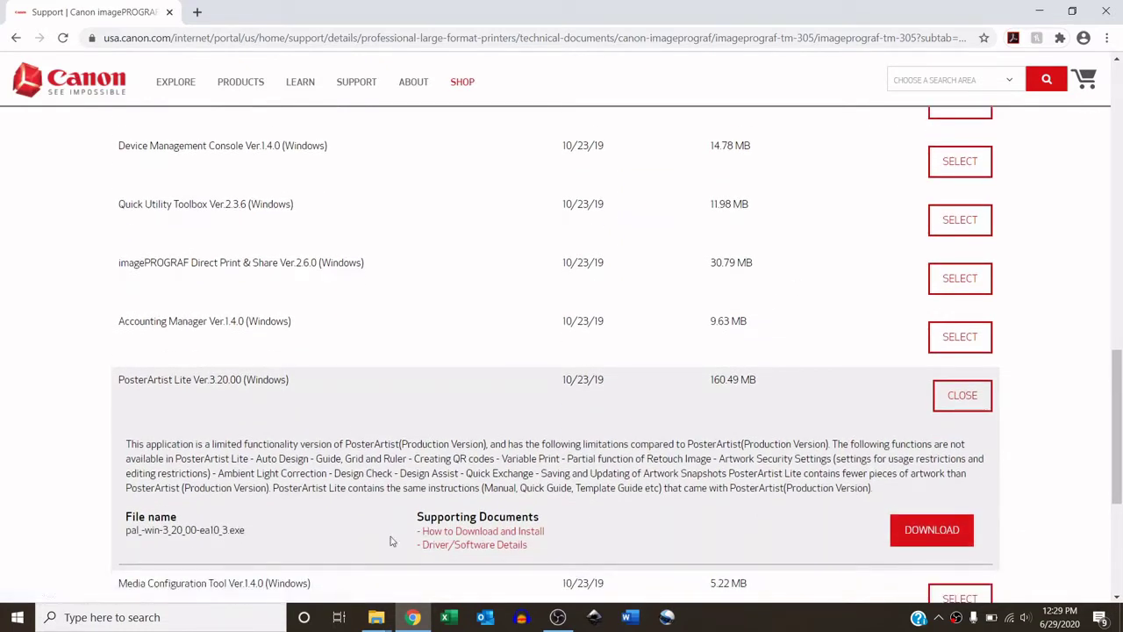
click(303, 579)
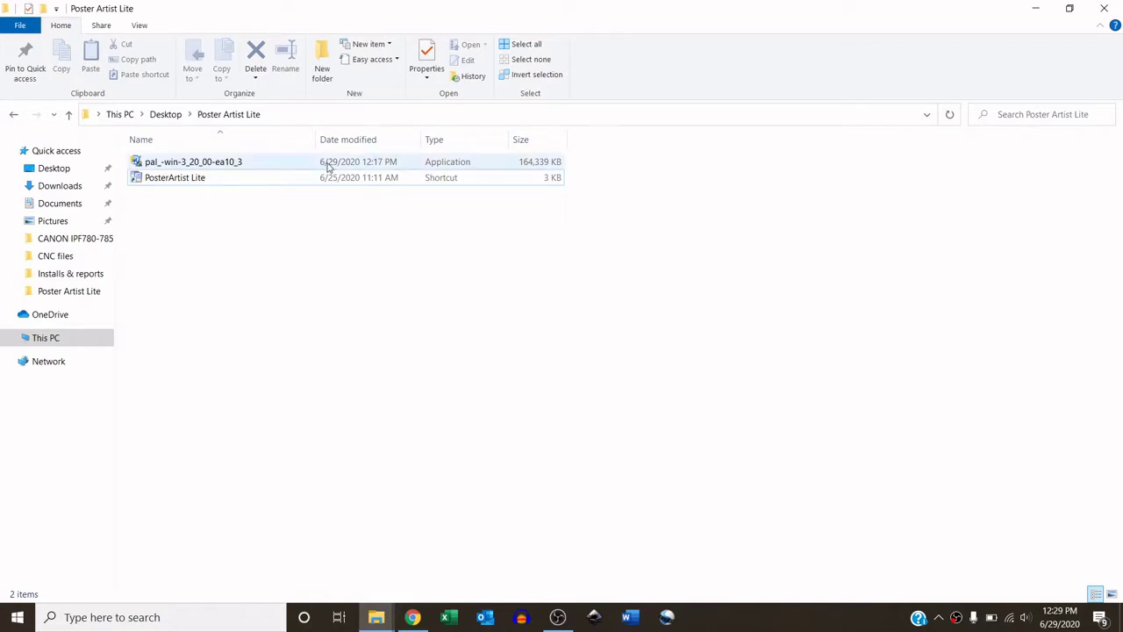
Start PosterArtist Lite from its folder shortcut to get a blank untitled poster.
click(239, 177)
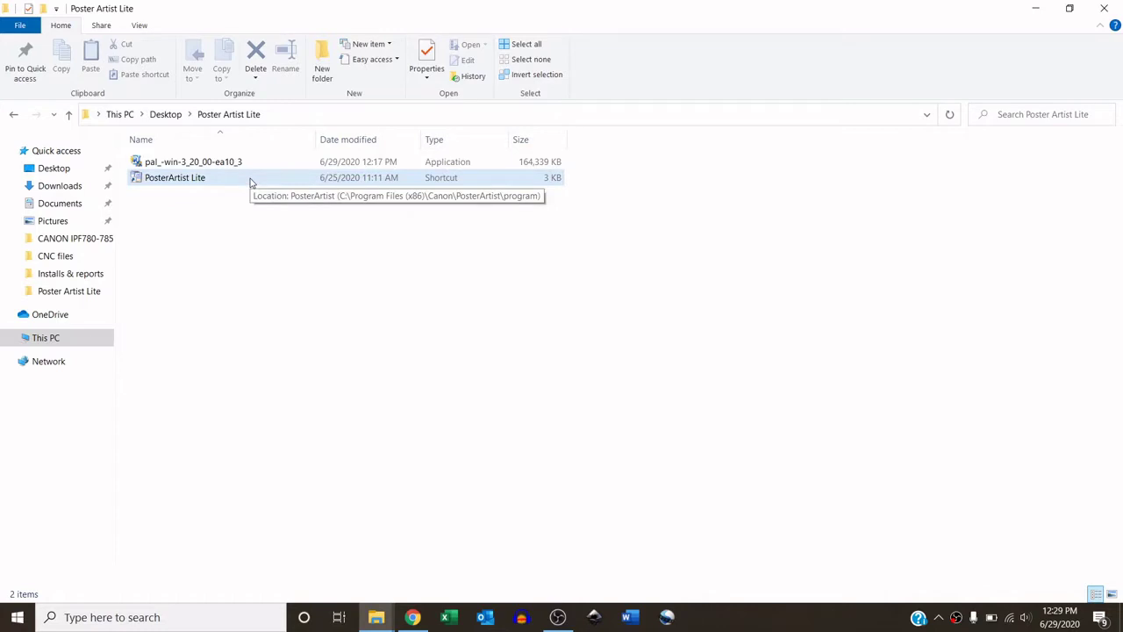
double_click(249, 179)
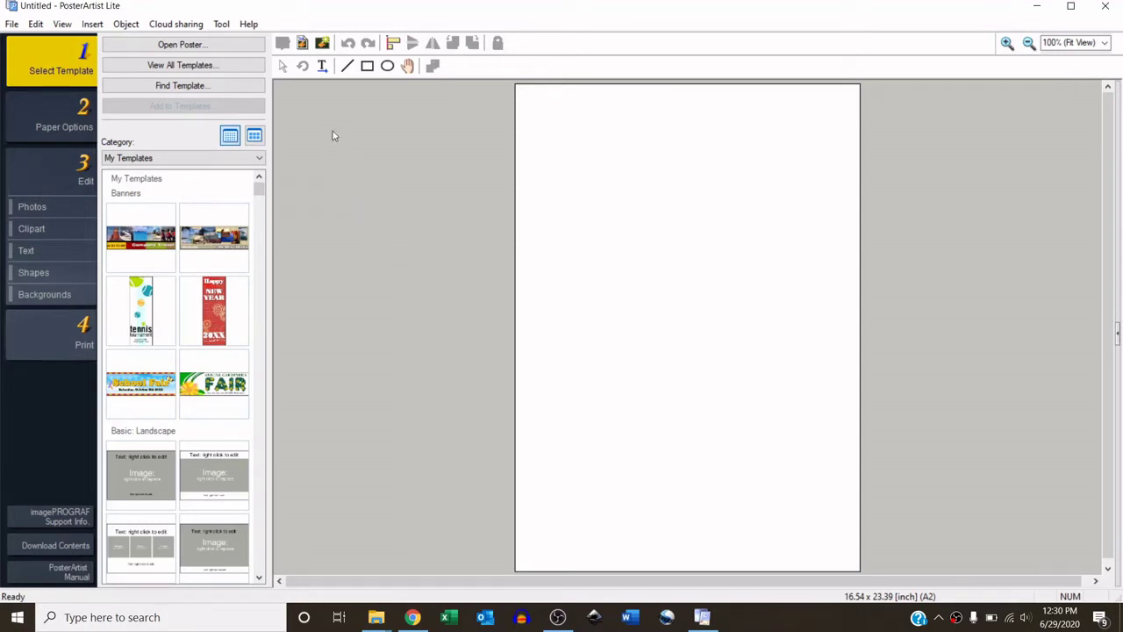
Open the blue 'Please Stand 6 Feet Apart' template from View All Templates > Signs & Notices.
click(214, 66)
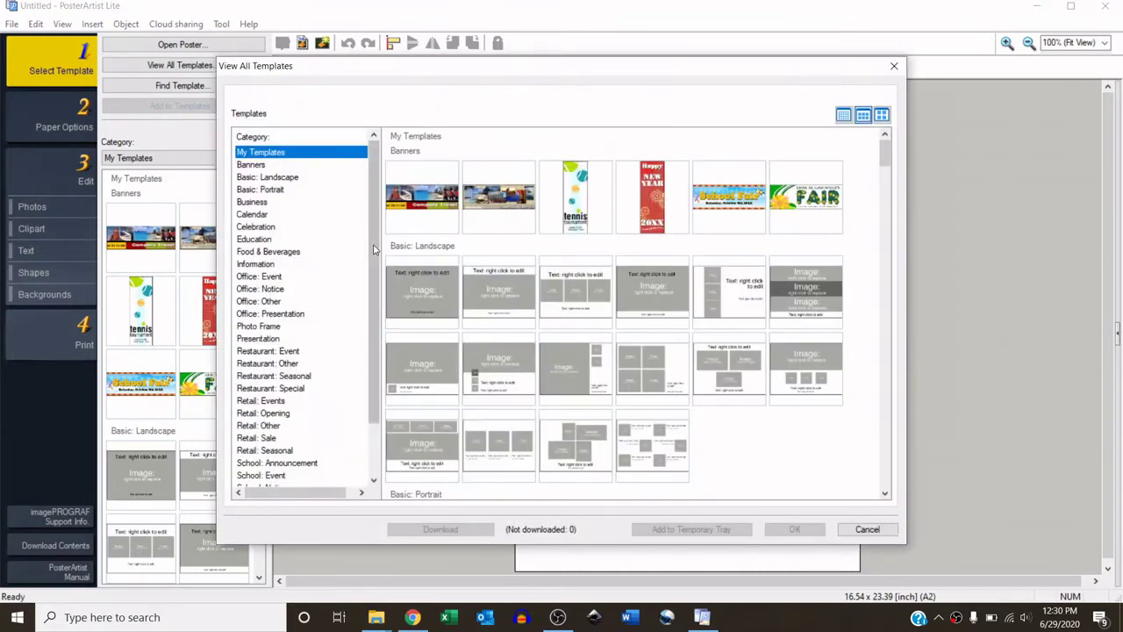
drag(373, 251, 370, 308)
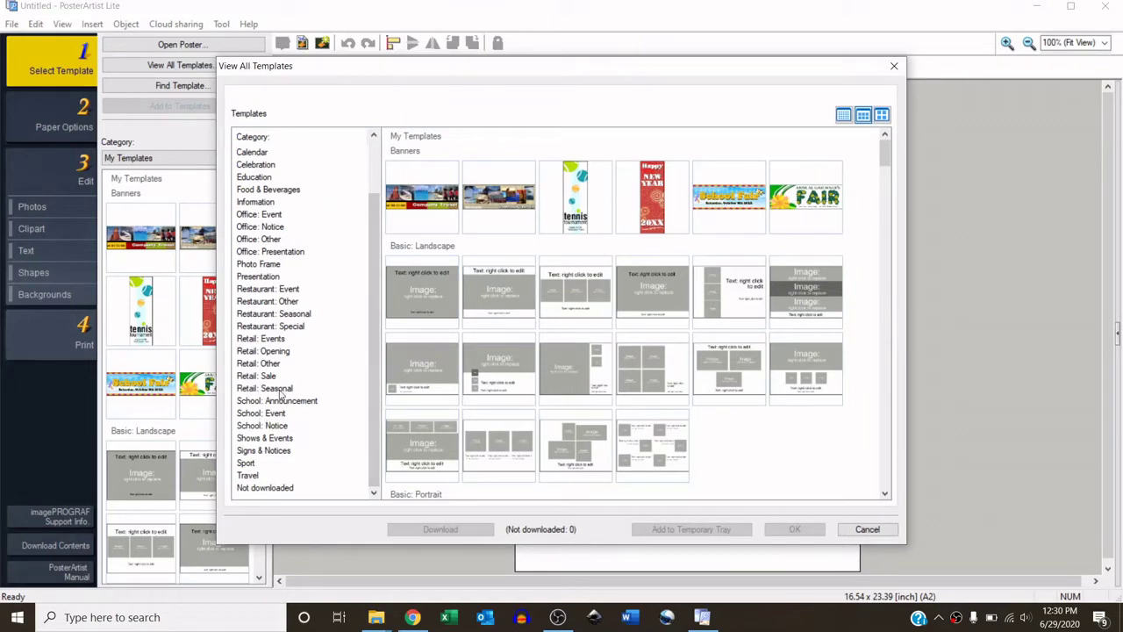
click(277, 451)
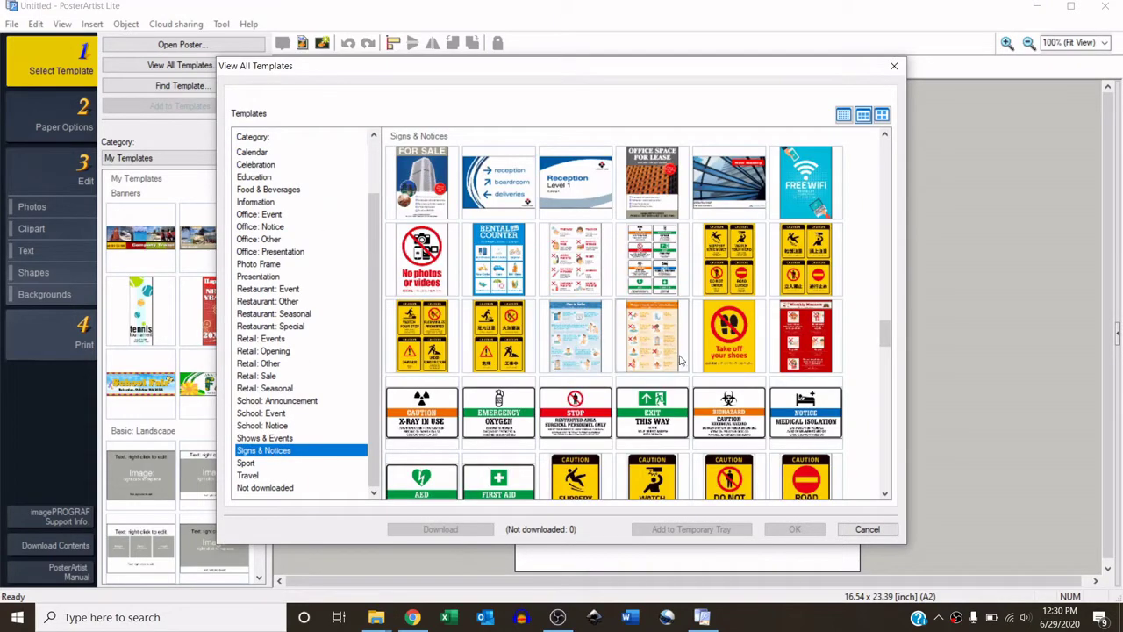
scroll(617, 330, down, 2)
scroll(617, 330, down, 2)
scroll(617, 330, down, 2)
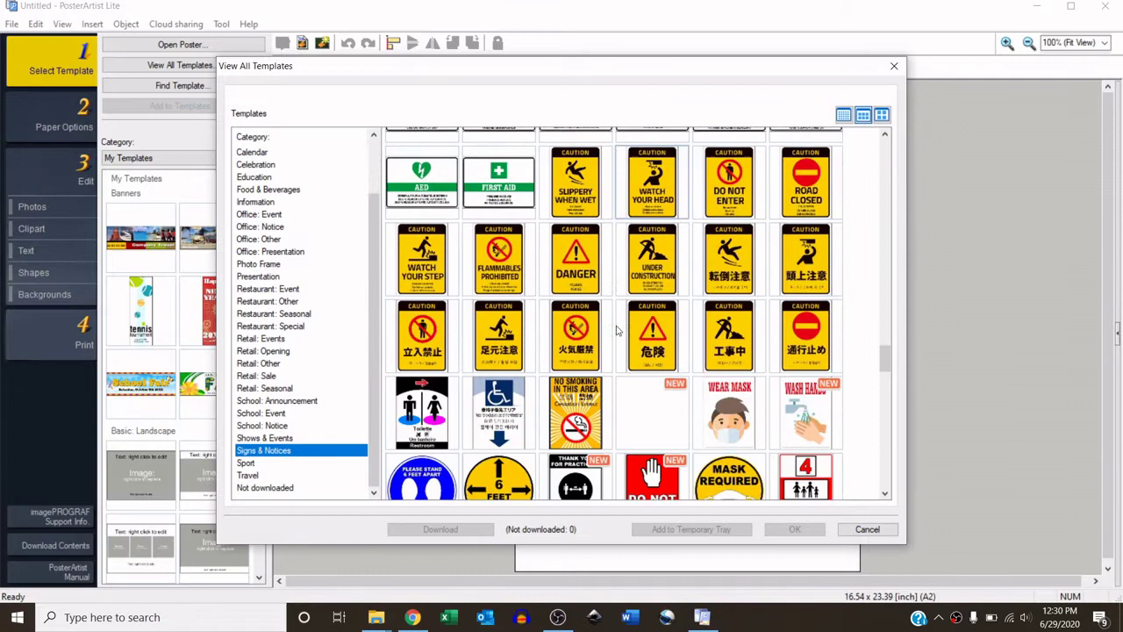
scroll(617, 330, down, 1)
scroll(632, 307, down, 1)
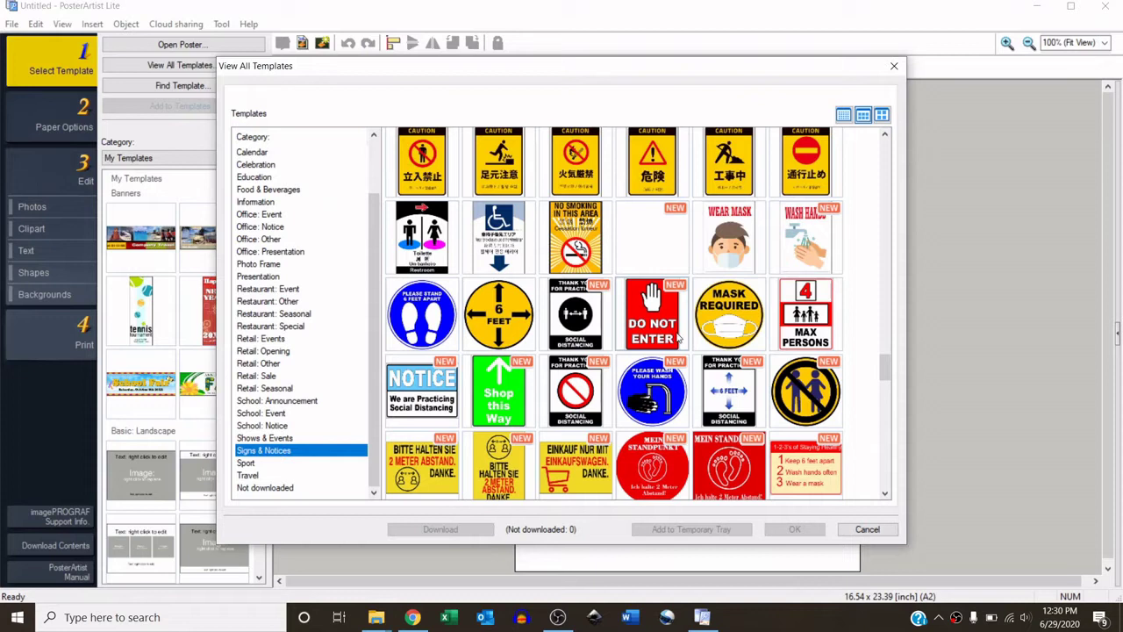
scroll(677, 341, down, 1)
scroll(677, 343, up, 1)
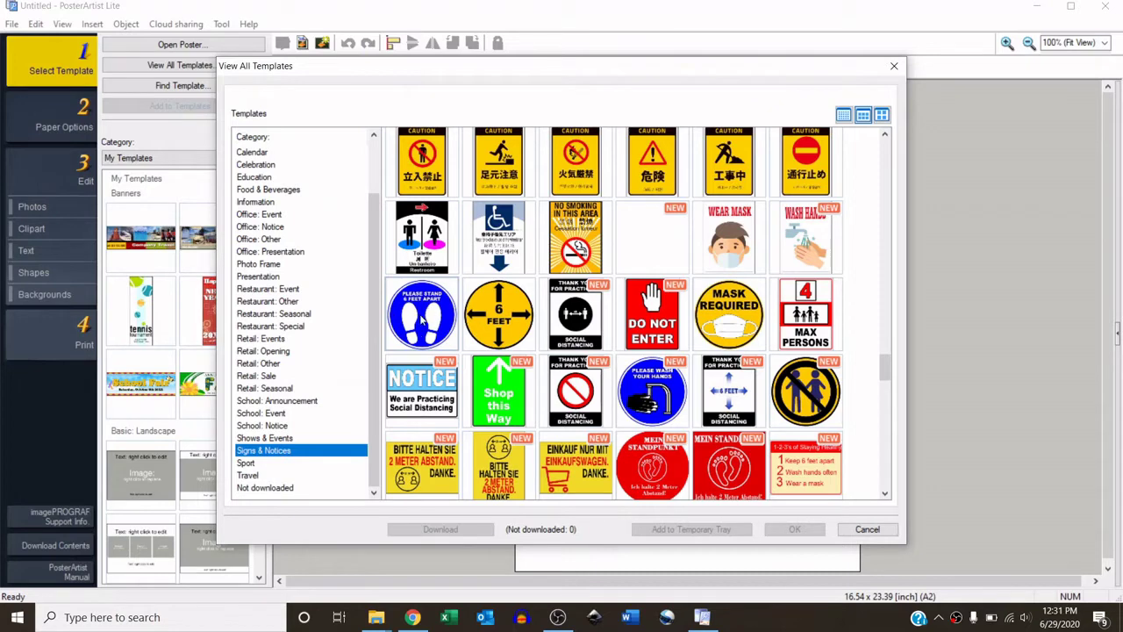
double_click(423, 321)
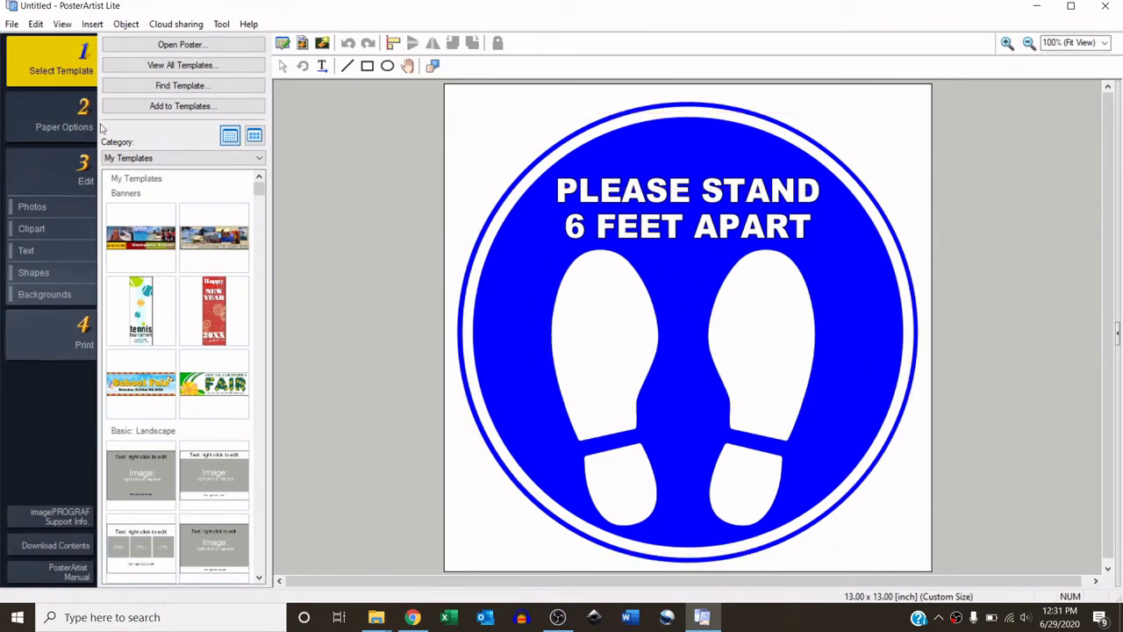
Set a custom page size with an 11.5 in short side and kept aspect ratio (11.5 × 11.5 in).
click(68, 124)
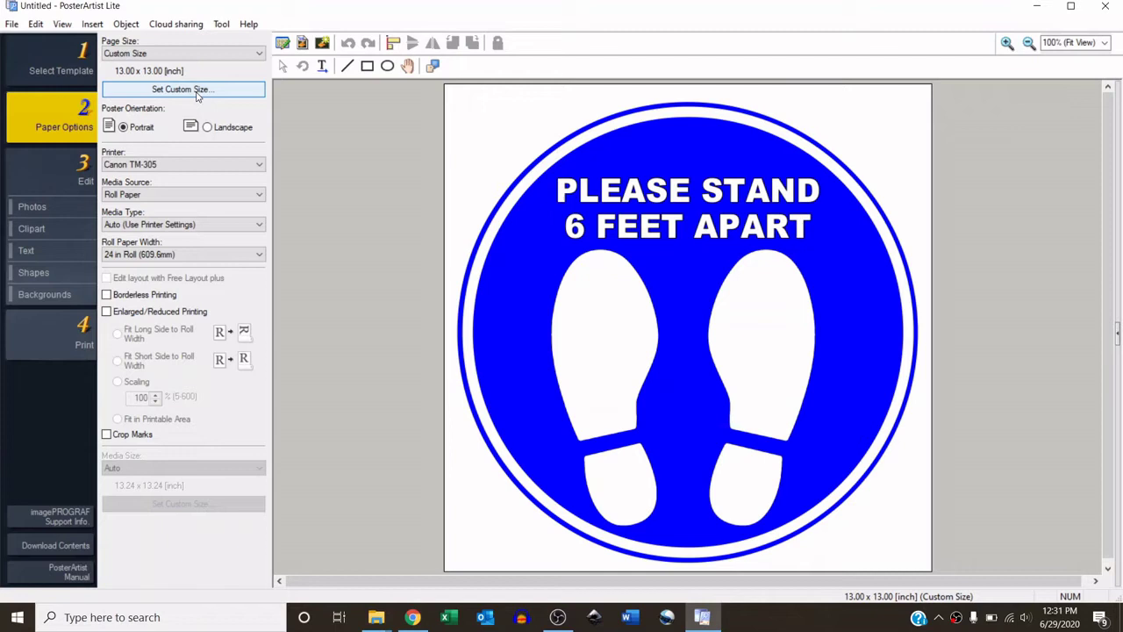
click(198, 89)
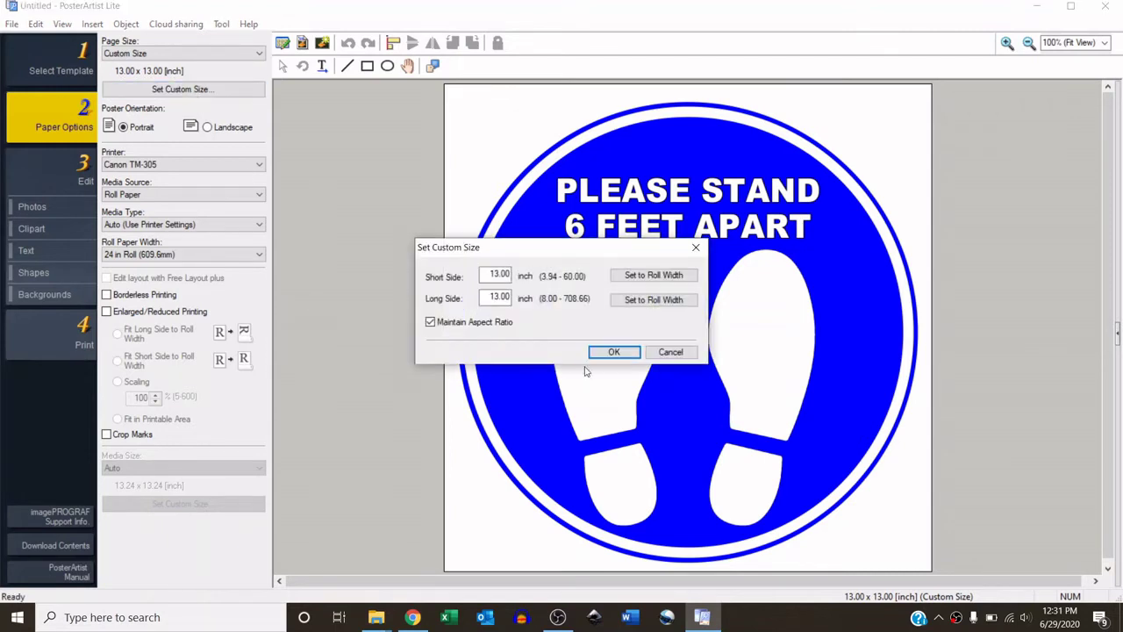
double_click(496, 274)
text(1)
text(.5)
click(491, 297)
click(614, 351)
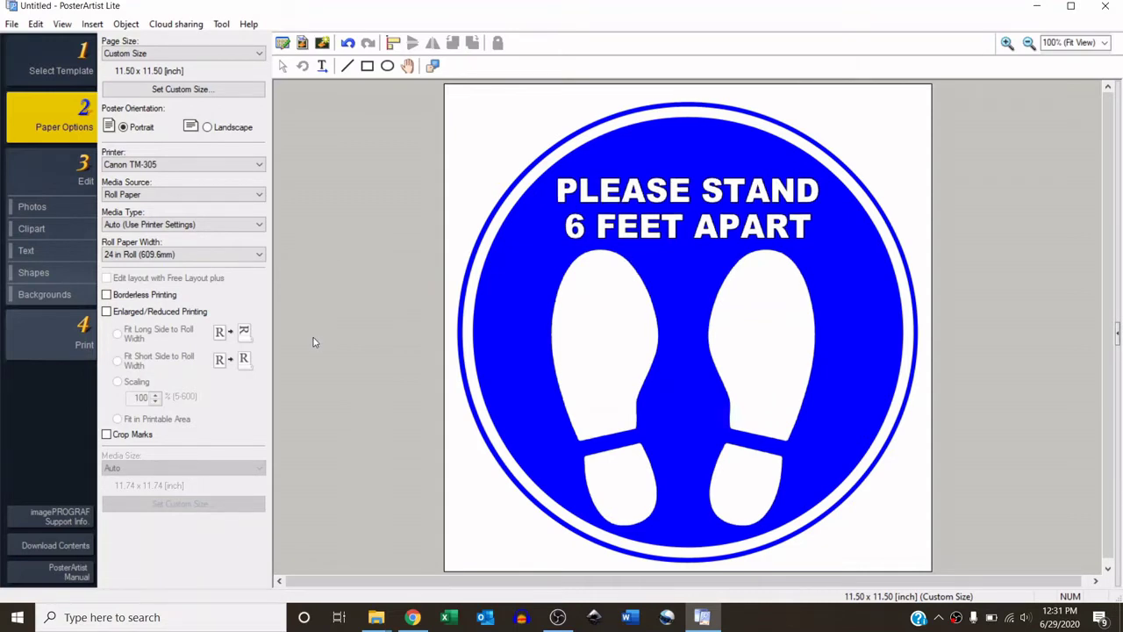
Print 2 copies of the sign with Use Free Layout turned on.
click(70, 339)
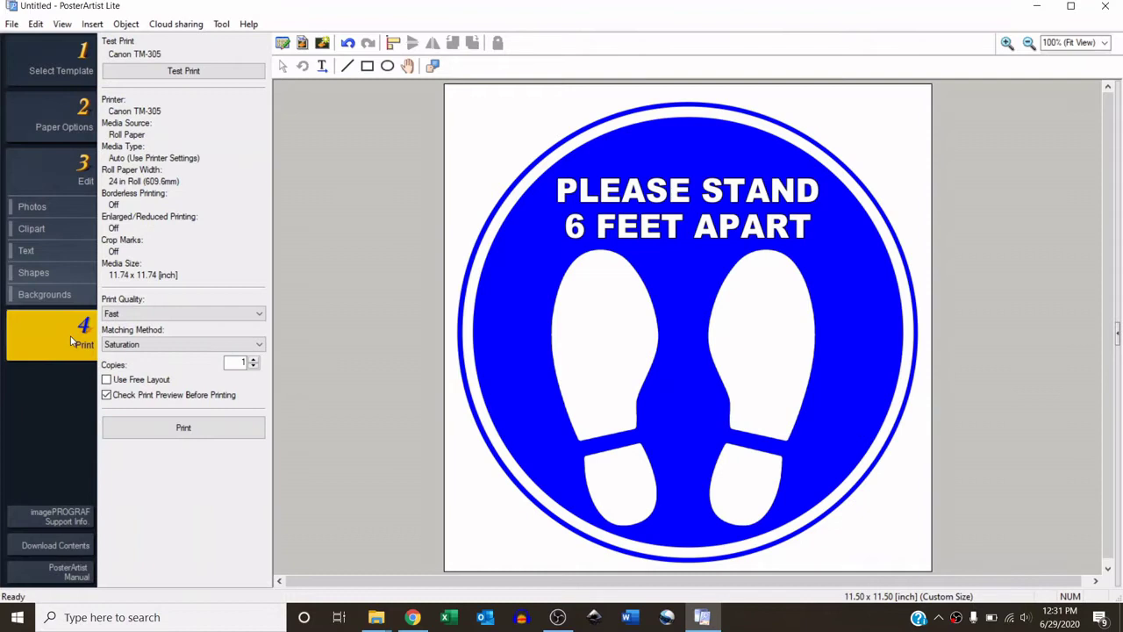
click(254, 360)
click(254, 360)
click(254, 360)
click(107, 380)
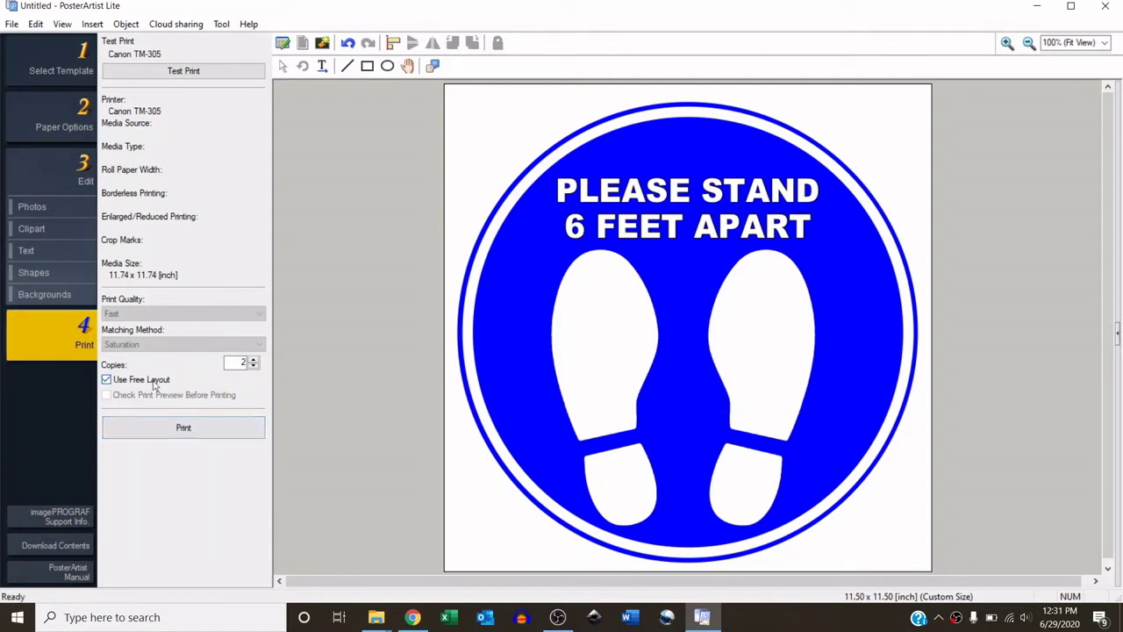
click(185, 428)
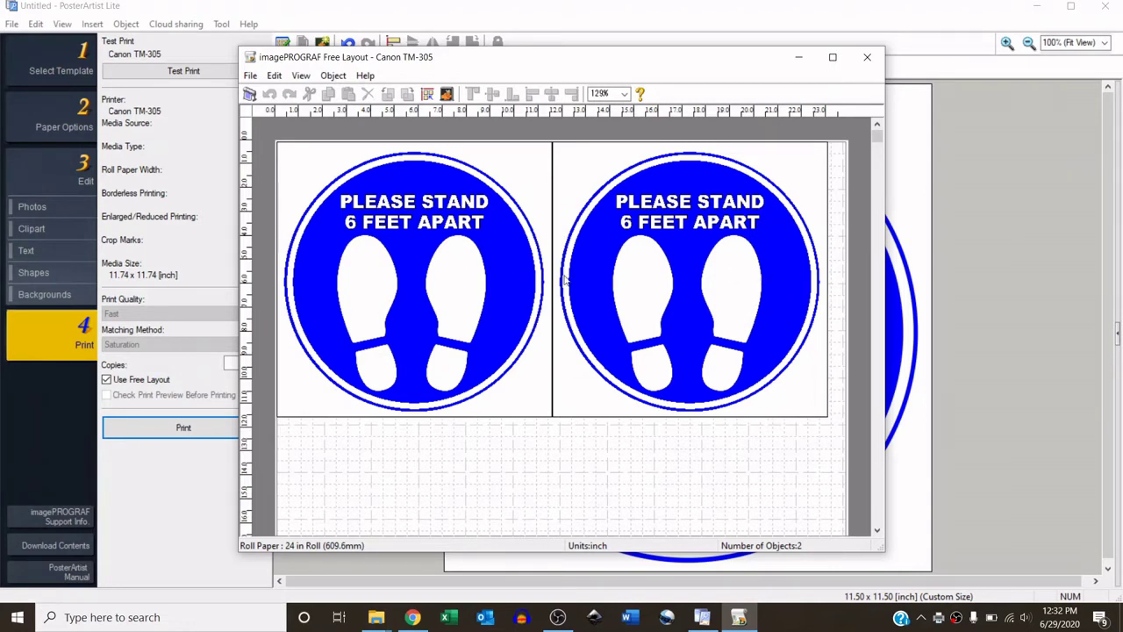
Copy and paste the right sign, then delete the extra third copy.
click(673, 265)
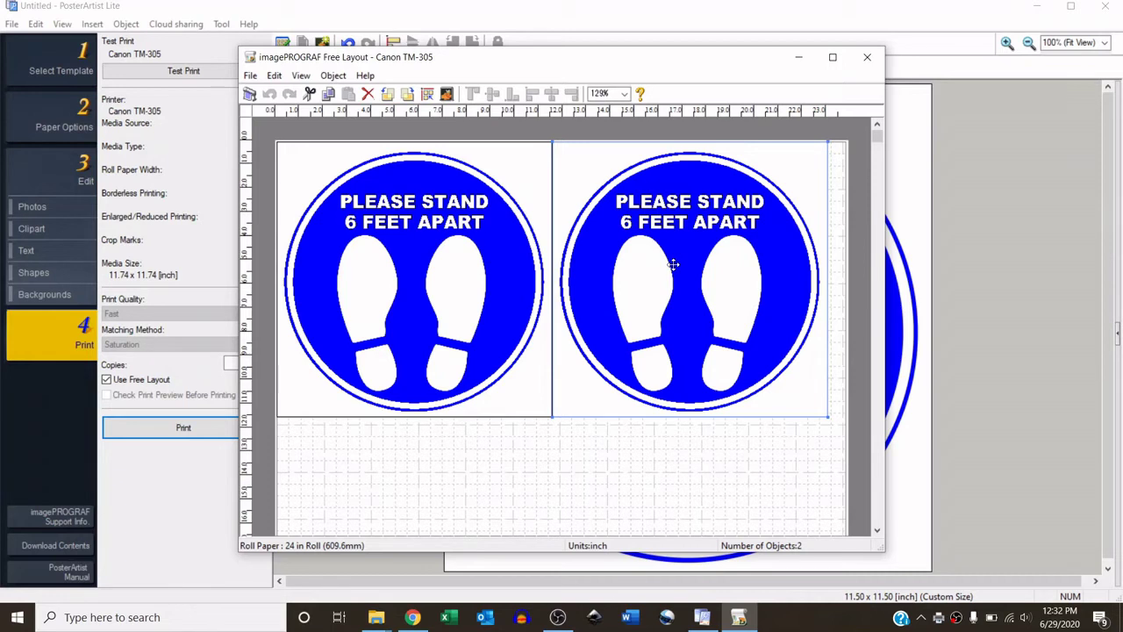
key(ctrl+c)
click(443, 477)
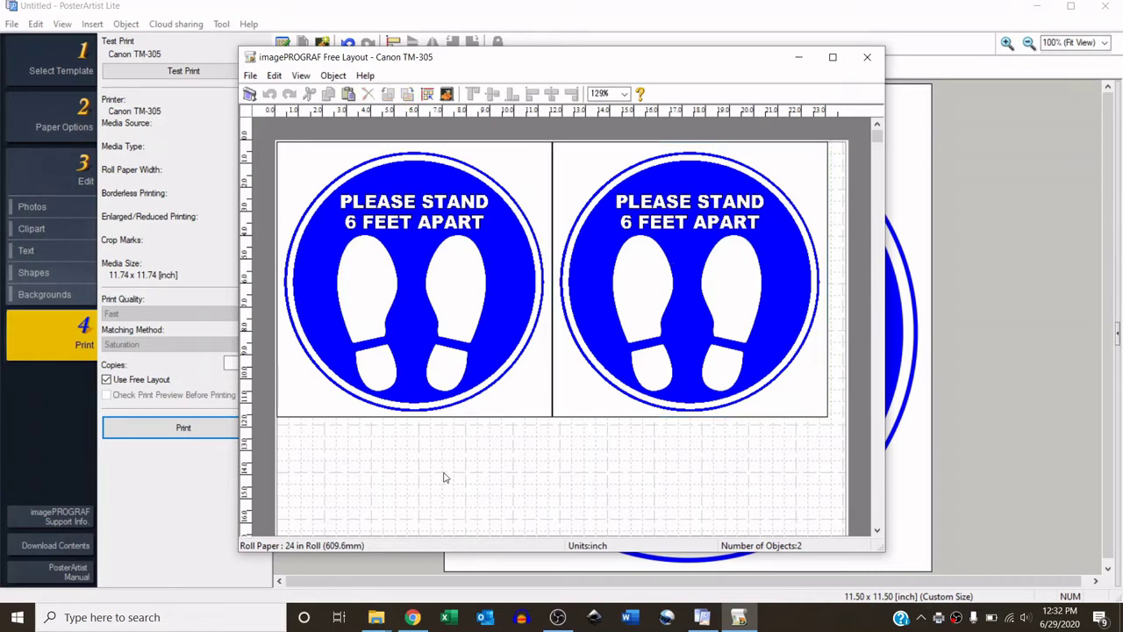
key(ctrl+v)
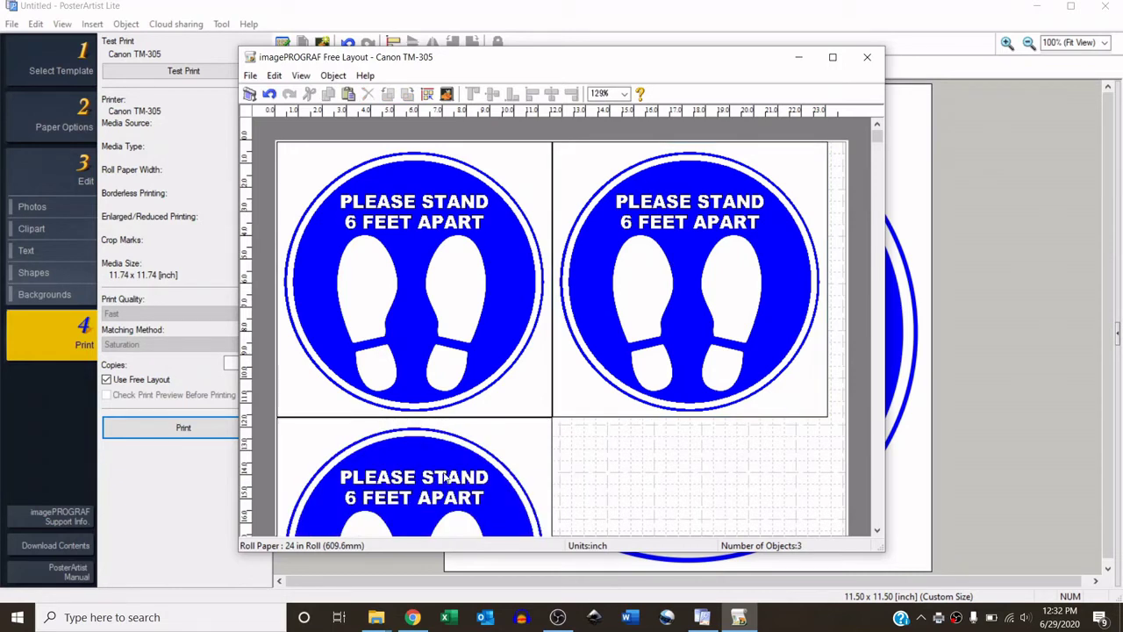
click(436, 475)
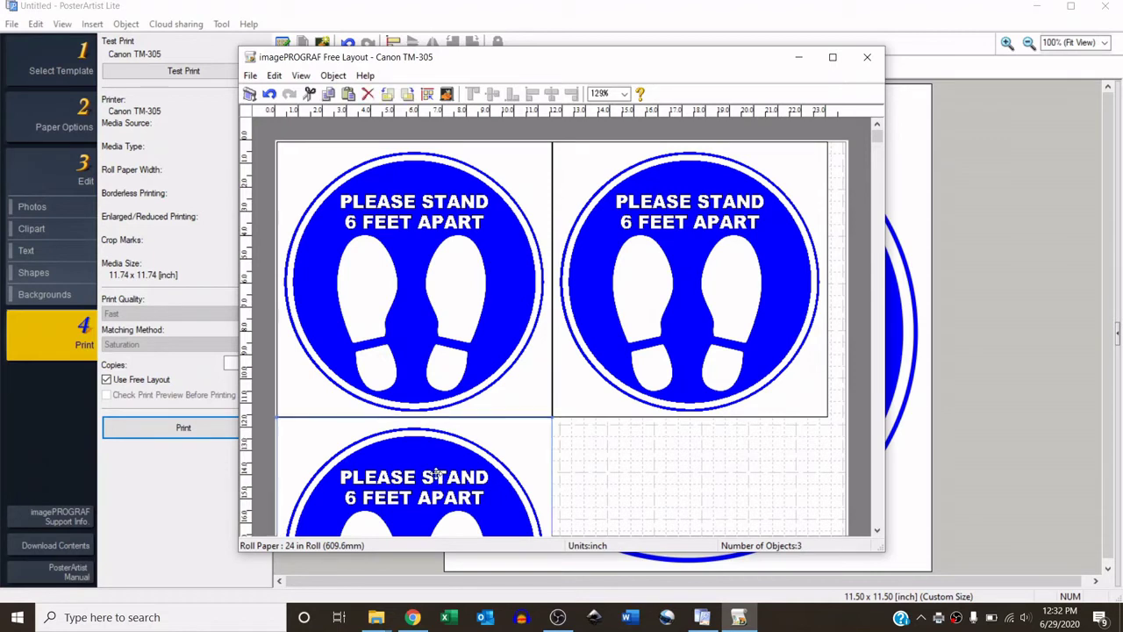
key(Delete)
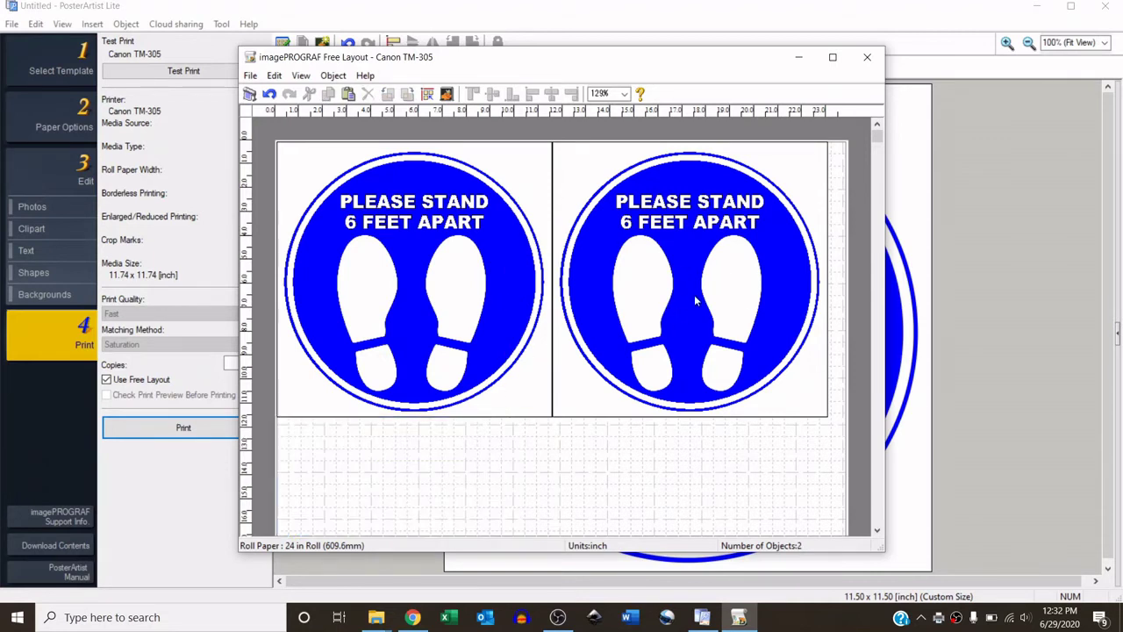
Drag the right sign flush against the left sign with tops aligned.
click(702, 265)
drag(700, 272, 713, 297)
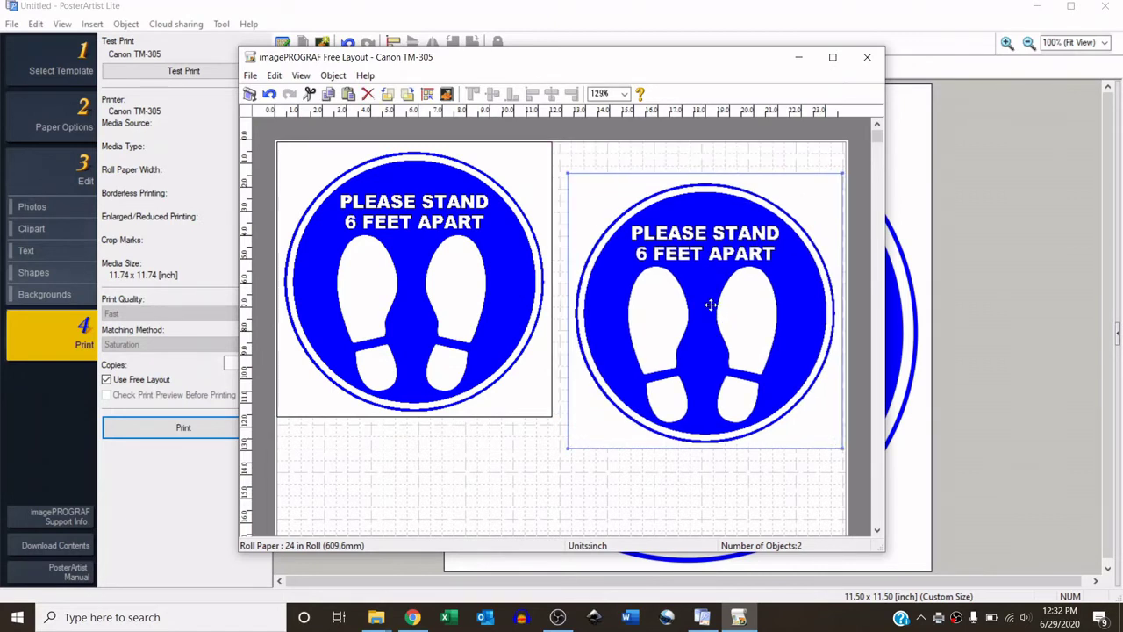
drag(711, 298, 692, 272)
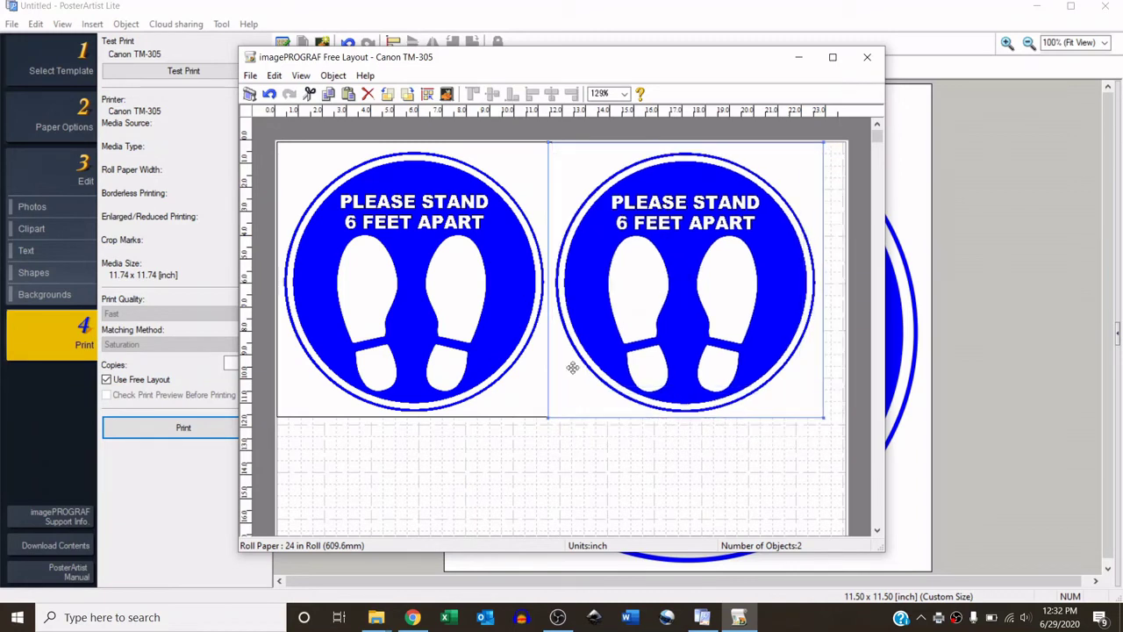
drag(589, 382, 591, 381)
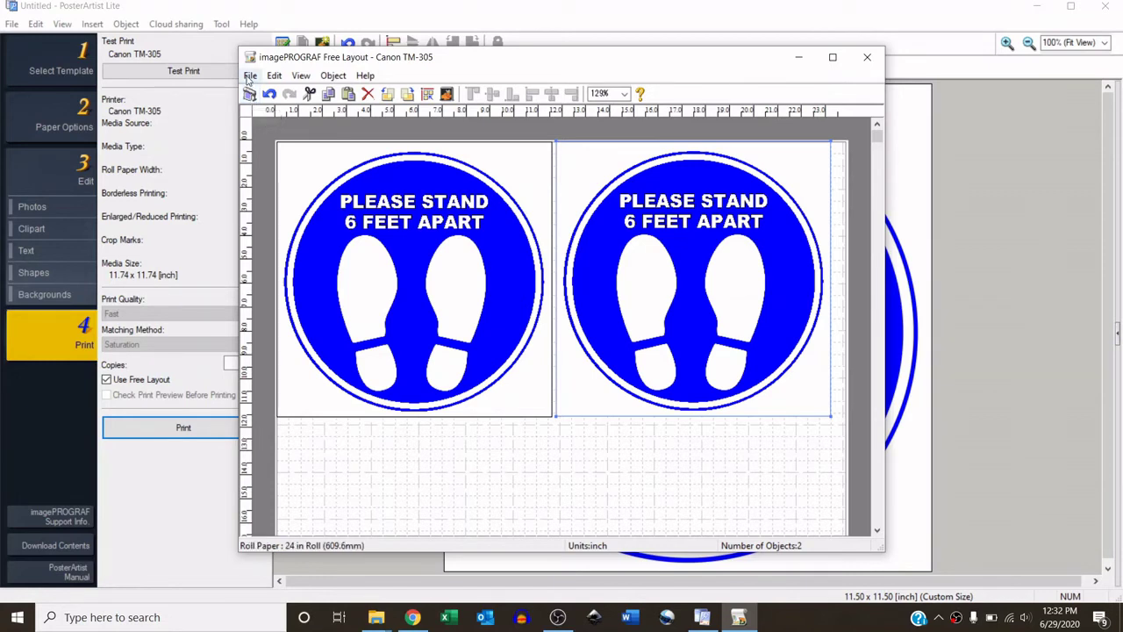
Print the two-sign layout via File > Print with Print Range All and 1 copy.
click(251, 78)
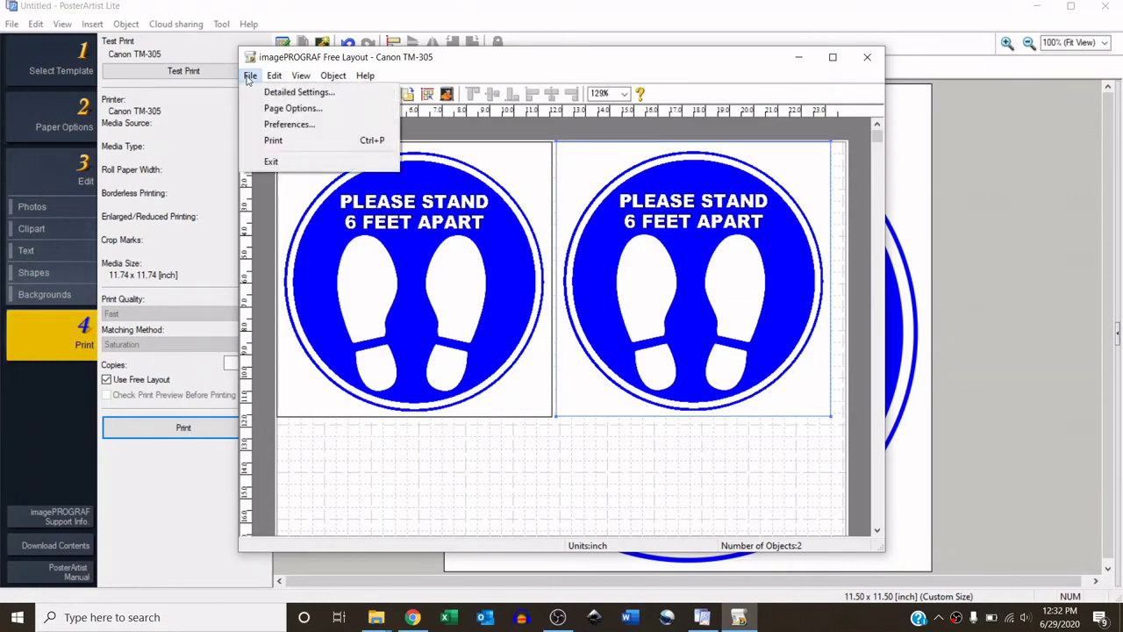
click(284, 143)
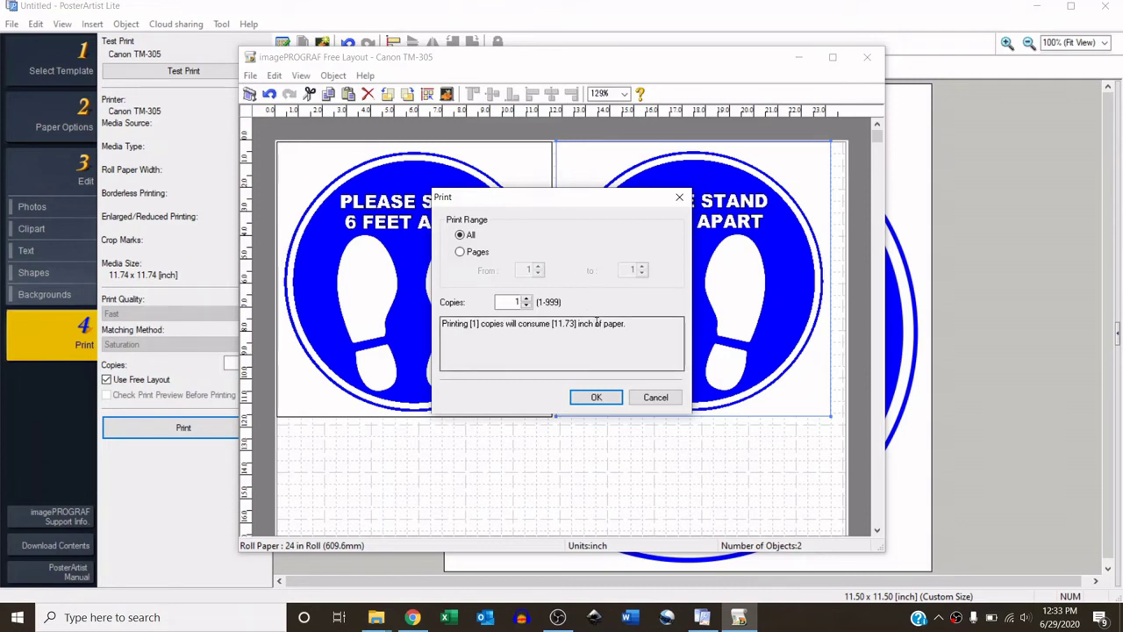
click(598, 399)
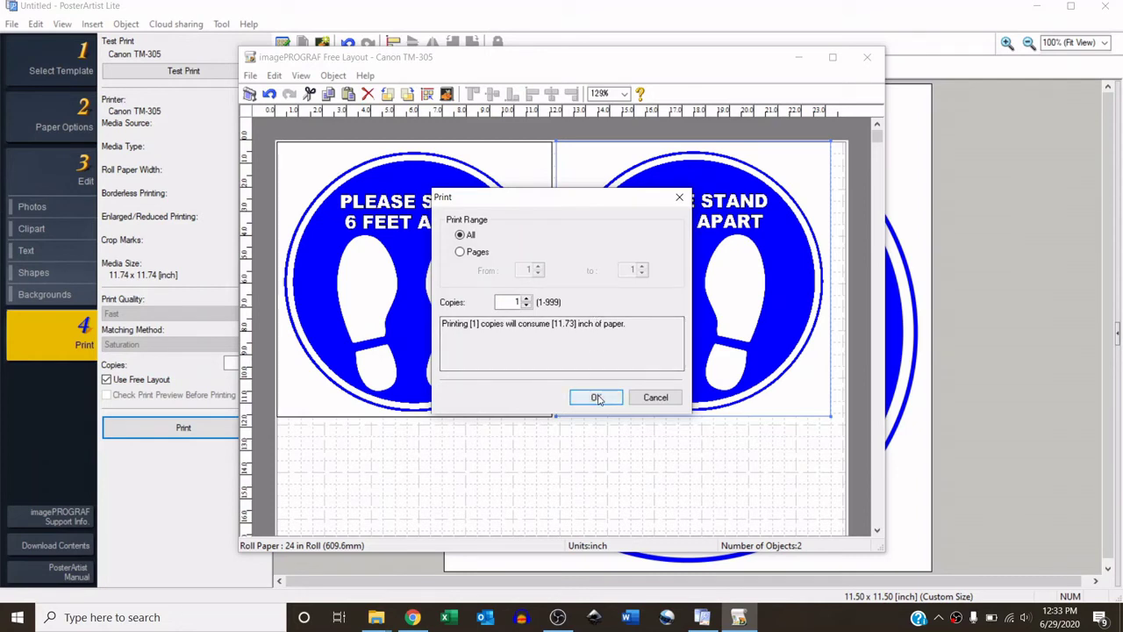
click(598, 399)
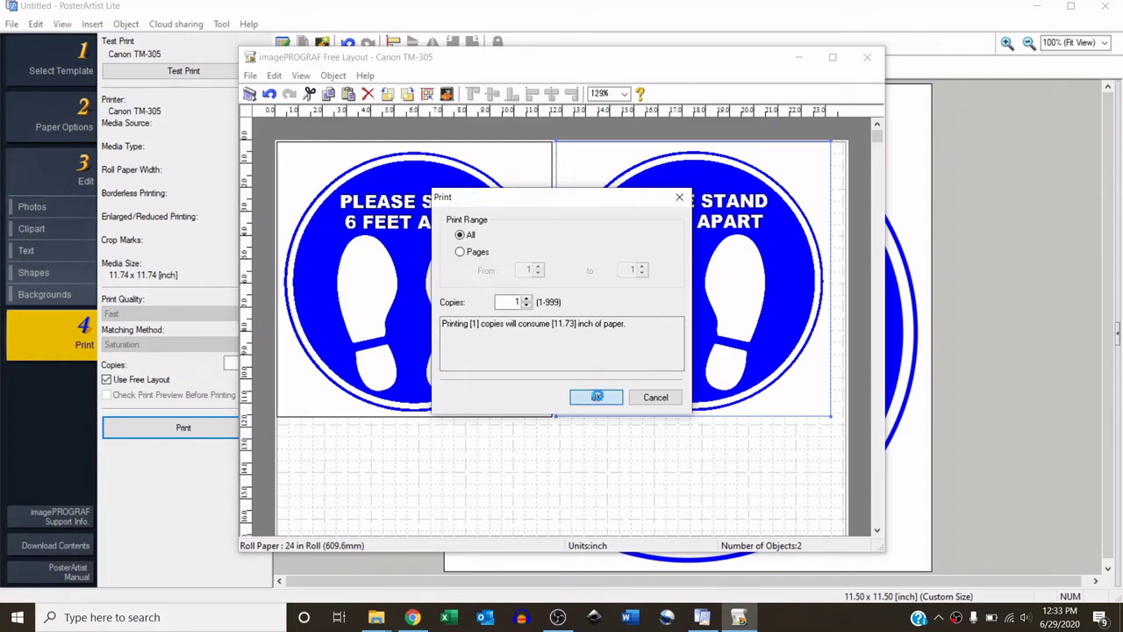